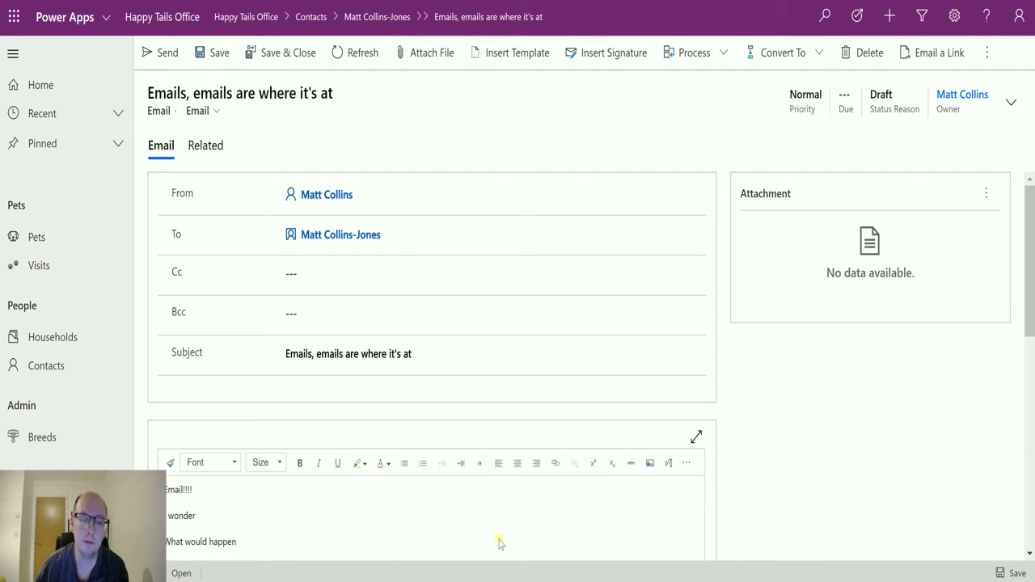
Attach the PDF exam-pl-200-microsoft-power-platform-functional-consultant-skills-measured.pdf from Downloads to the draft email.
click(669, 242)
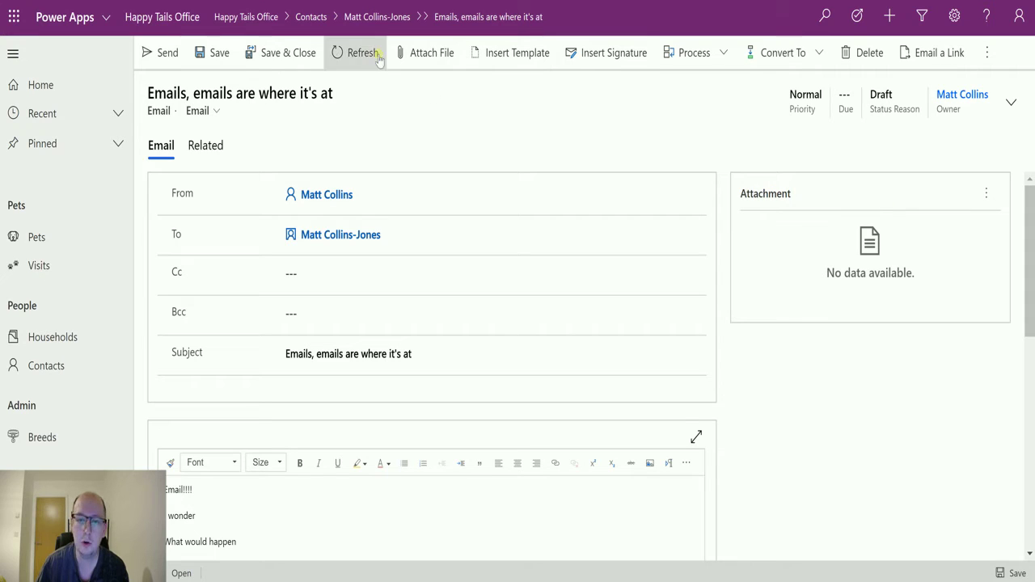
click(986, 192)
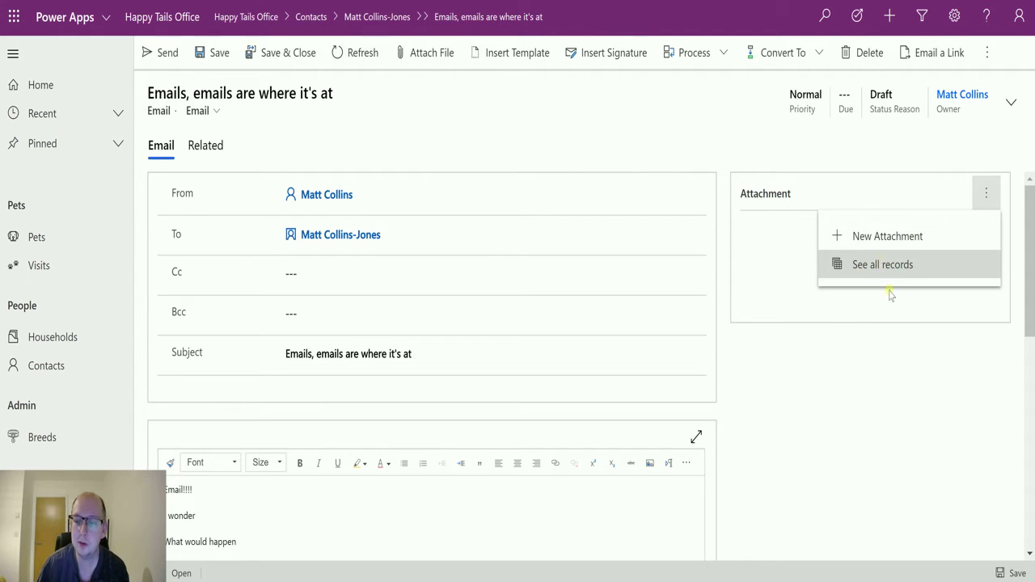
click(902, 239)
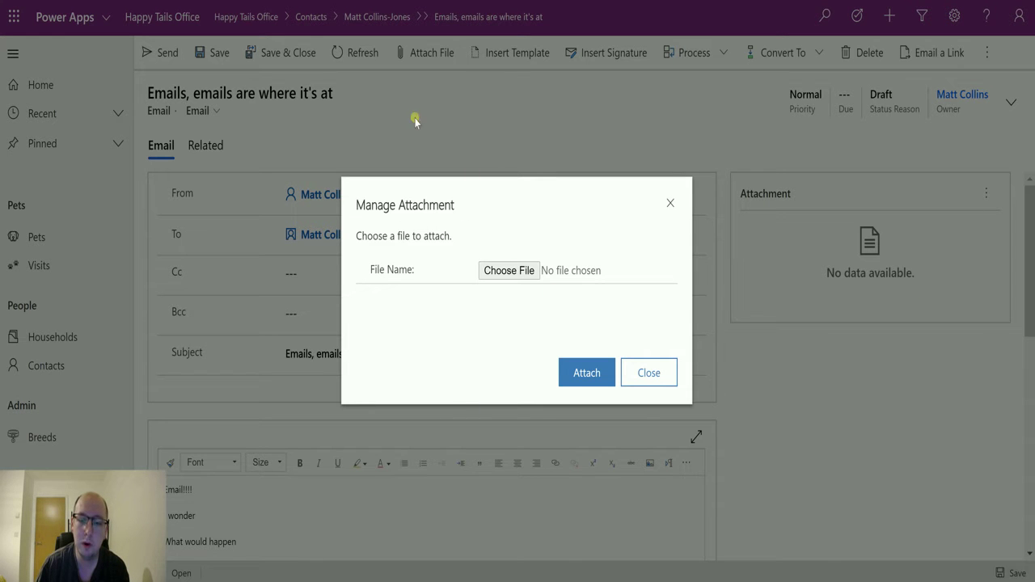
click(504, 272)
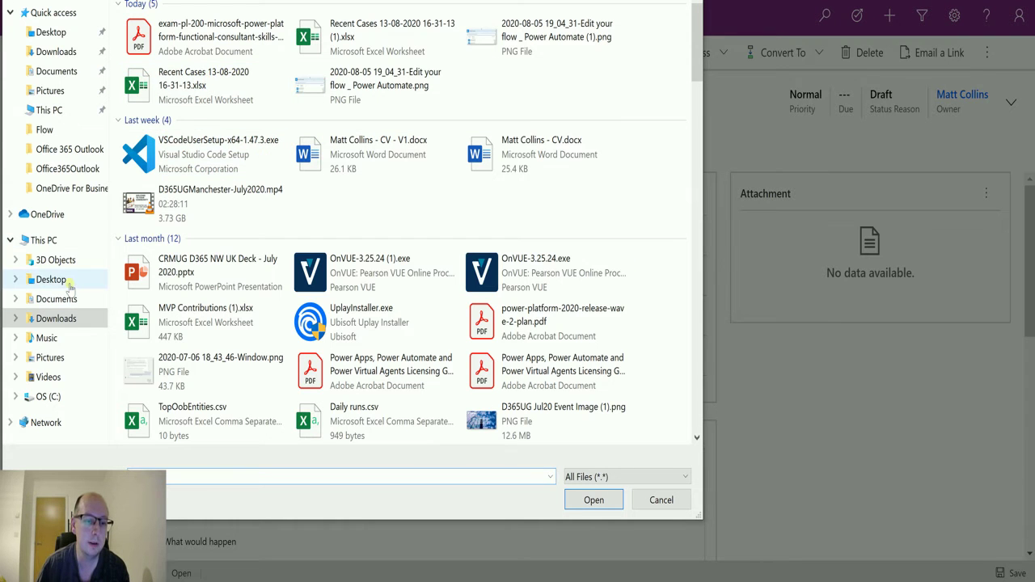
click(202, 51)
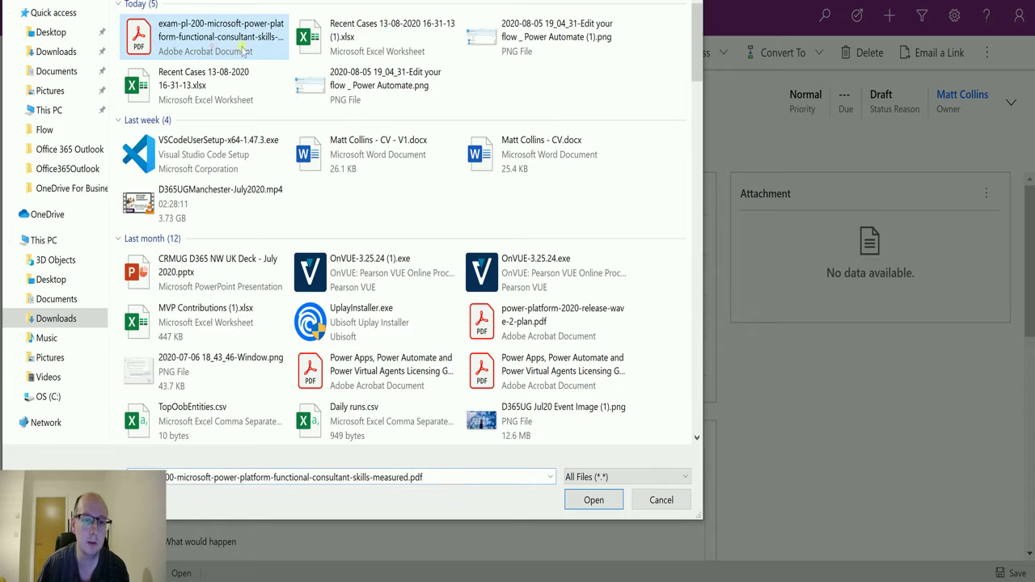
click(593, 500)
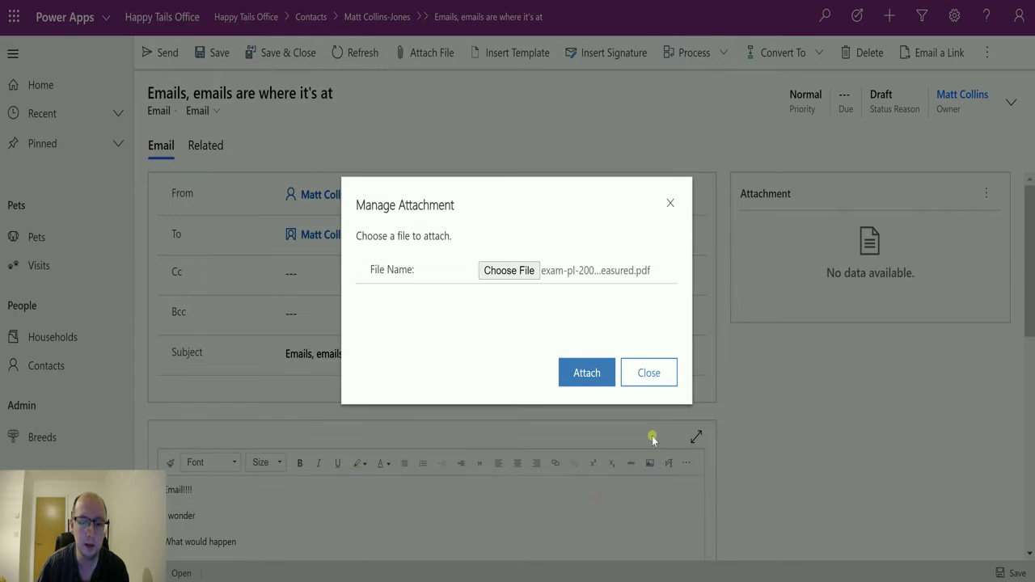
click(593, 379)
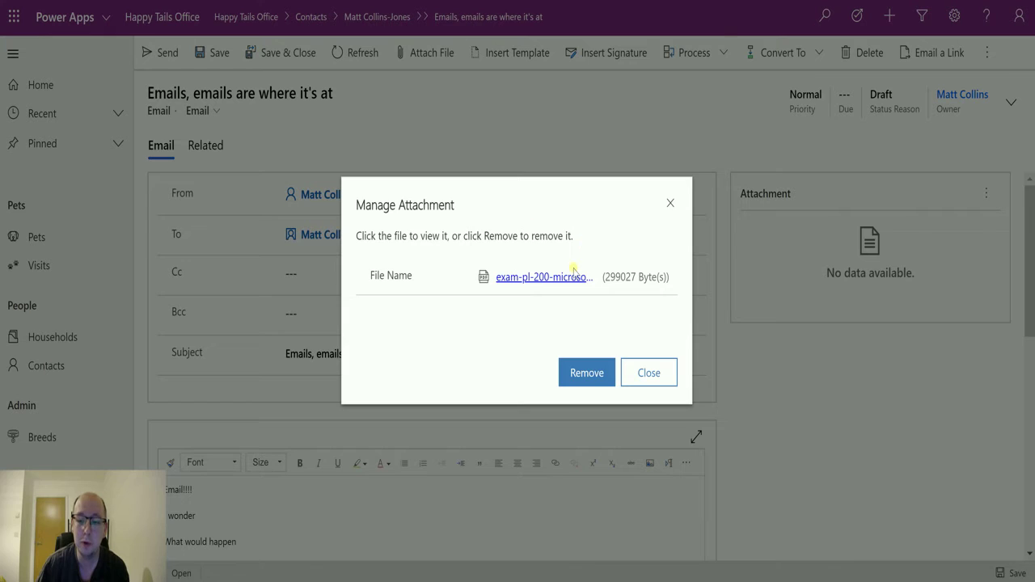
Download the attached exam PL-200 PDF from its Manage Attachment dialog and close the dialog.
click(565, 369)
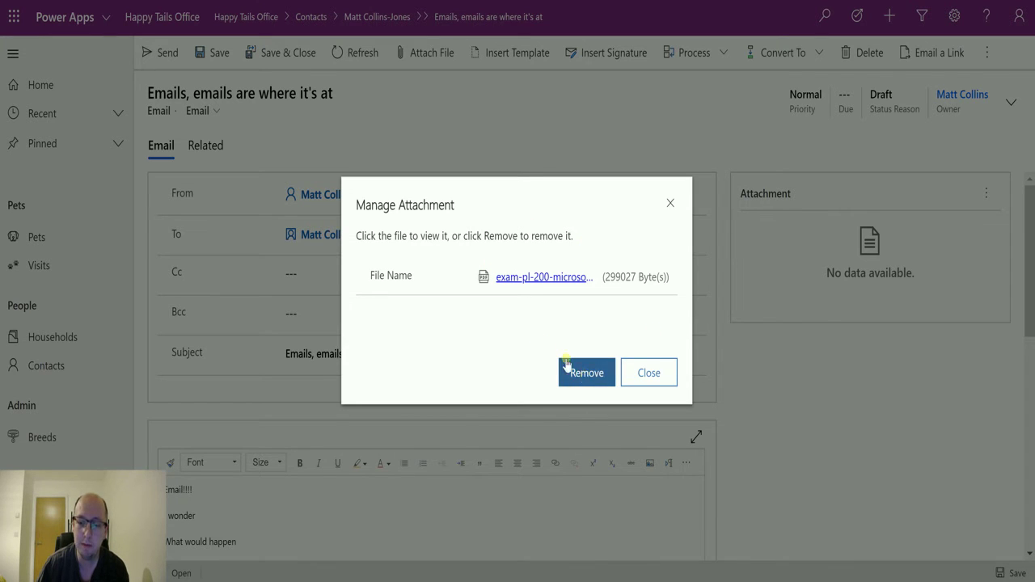
click(524, 279)
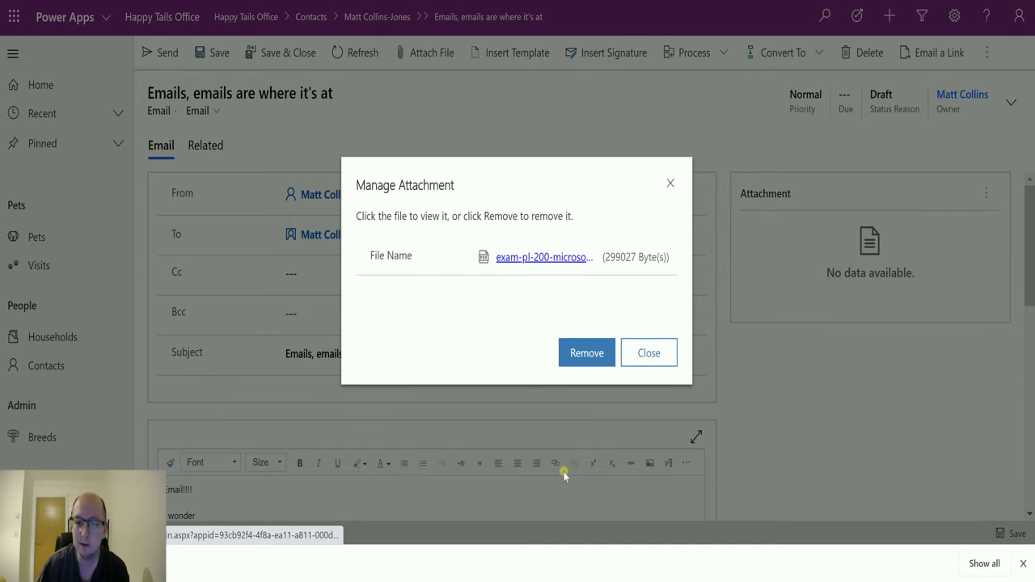
click(1024, 563)
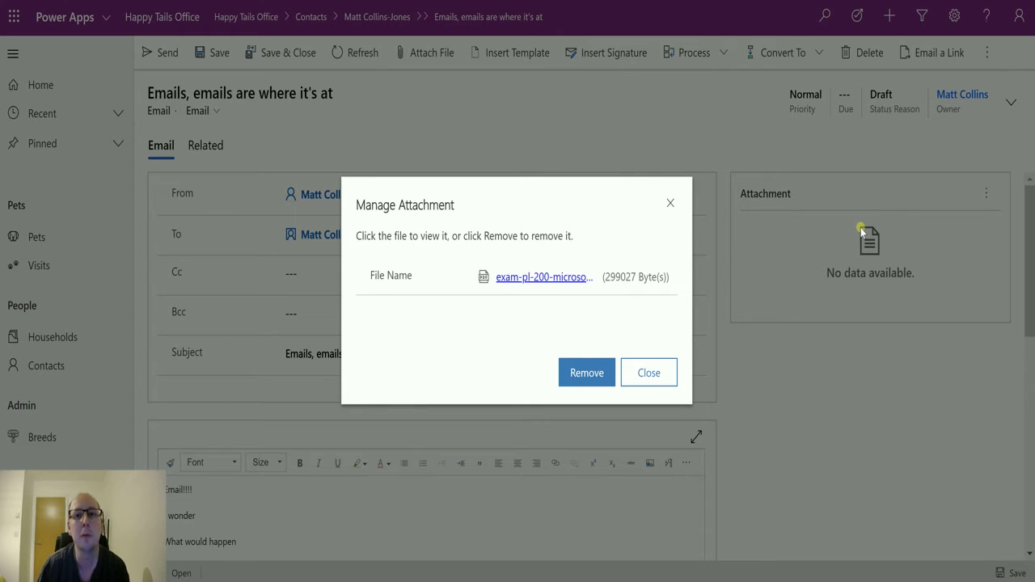
click(649, 373)
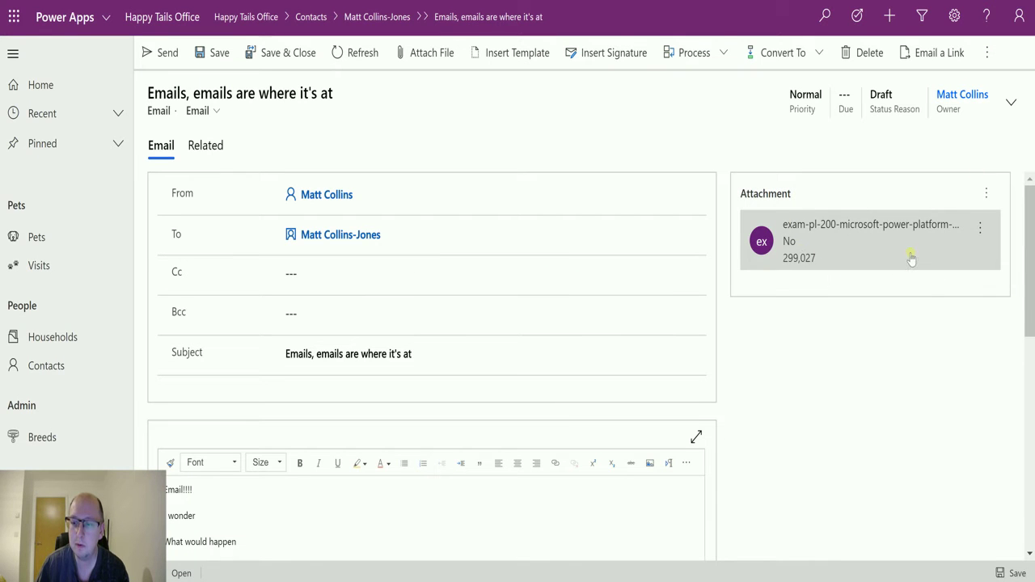
Turn on selection mode for the email's attachment list and look through its sort options.
click(986, 195)
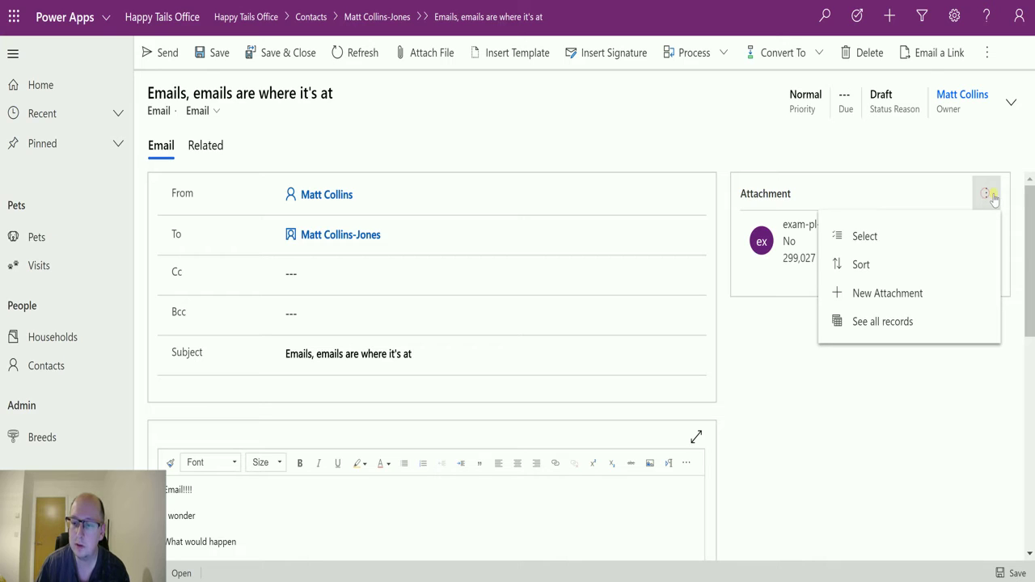
click(895, 236)
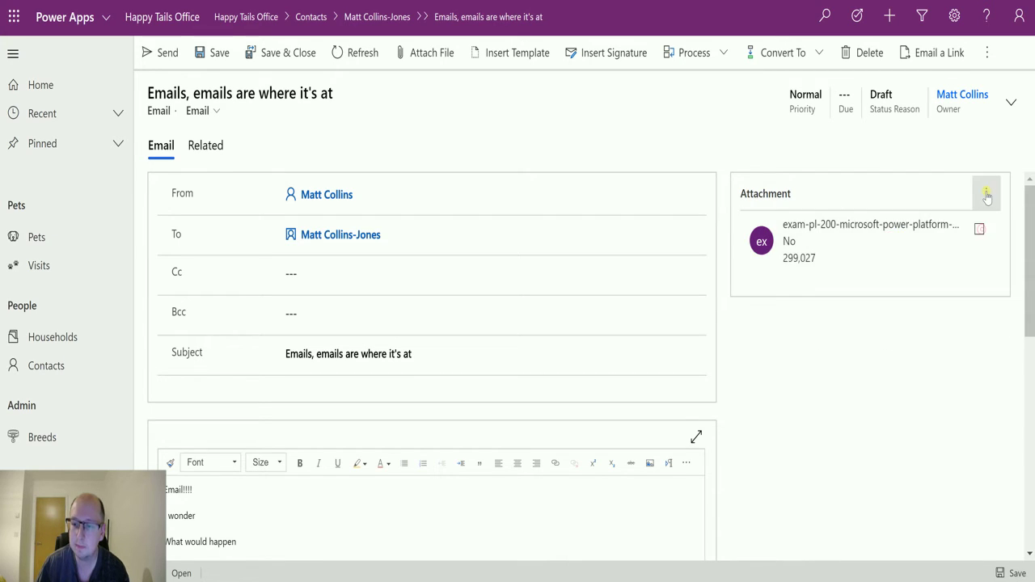
click(986, 194)
click(927, 265)
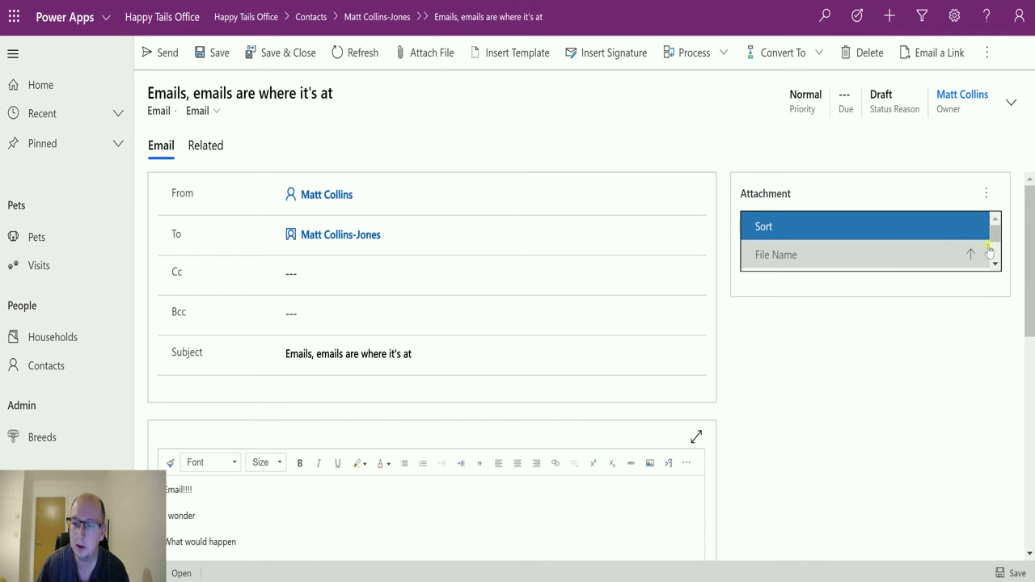
scroll(995, 253, down, 3)
click(973, 303)
Select the PDF attachment, check which list actions are offered for it, and turn selection mode off.
click(986, 193)
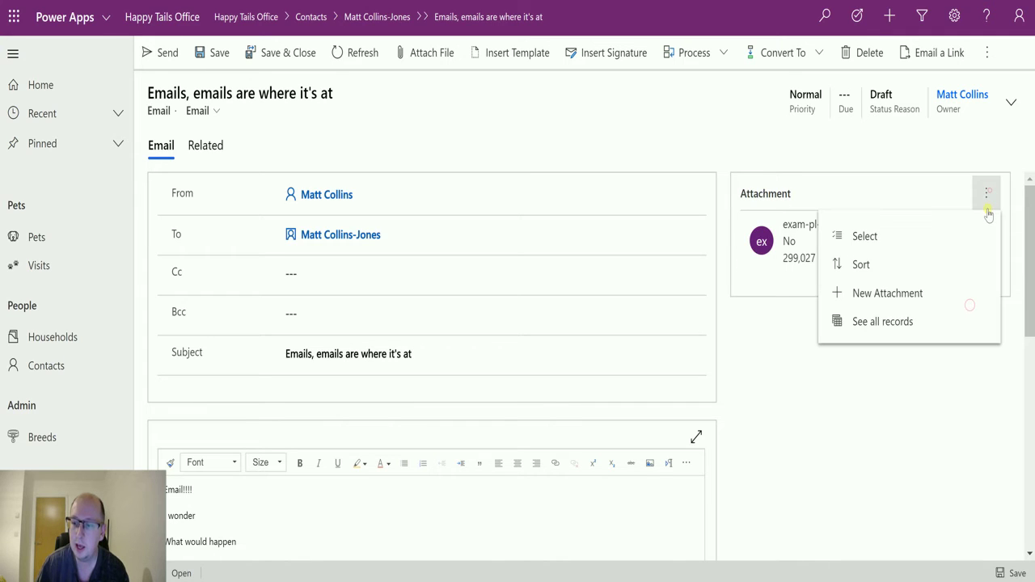
click(903, 394)
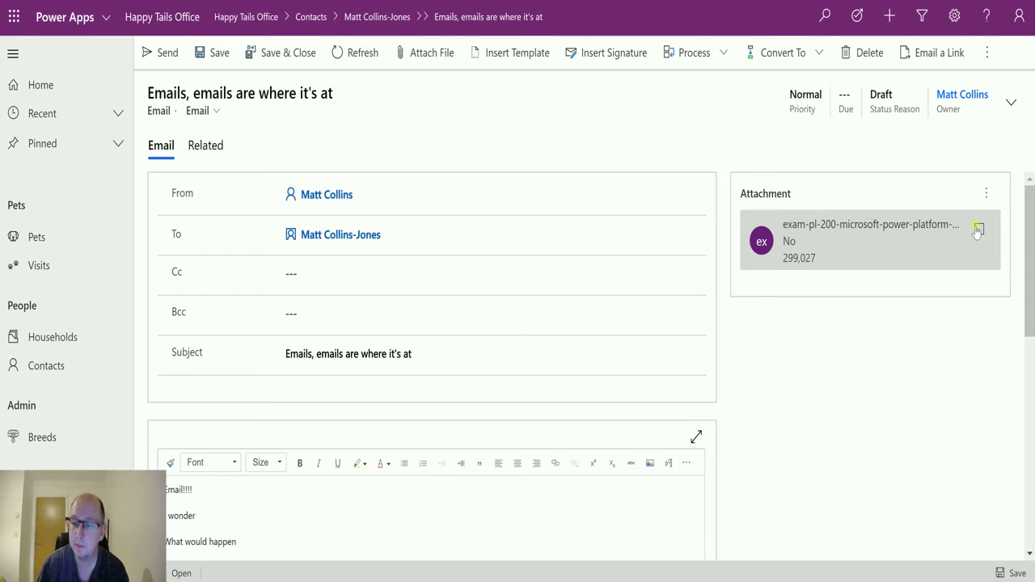
click(986, 193)
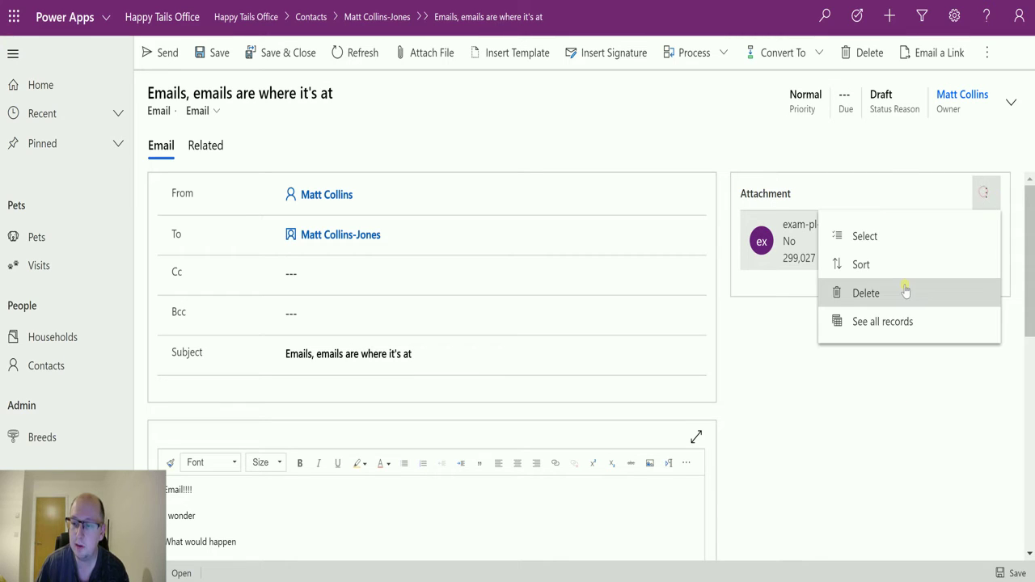
click(880, 422)
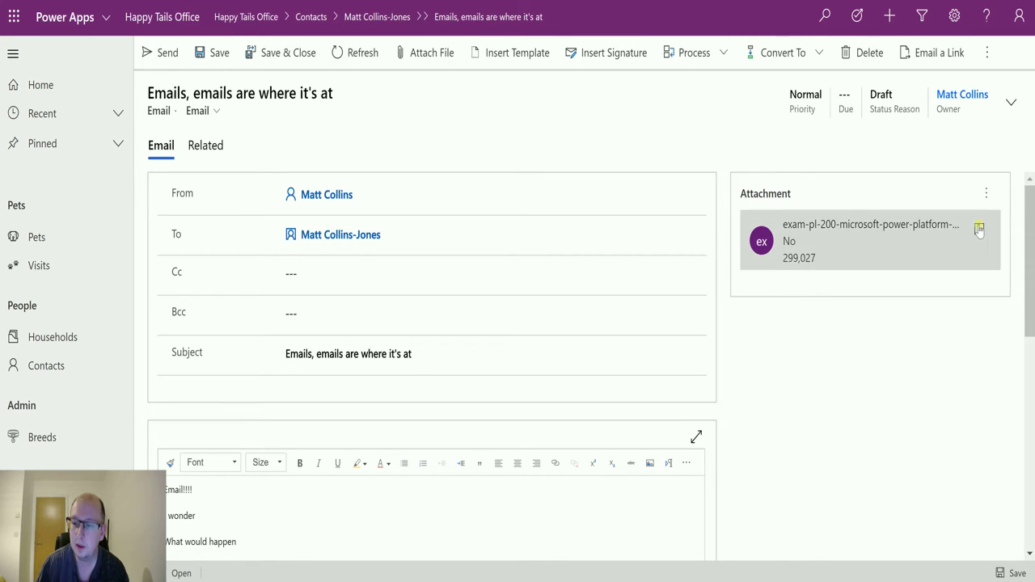
click(988, 192)
click(919, 237)
Open and close the PDF attachment's management dialog, and check the actions offered on the attachment itself.
click(898, 254)
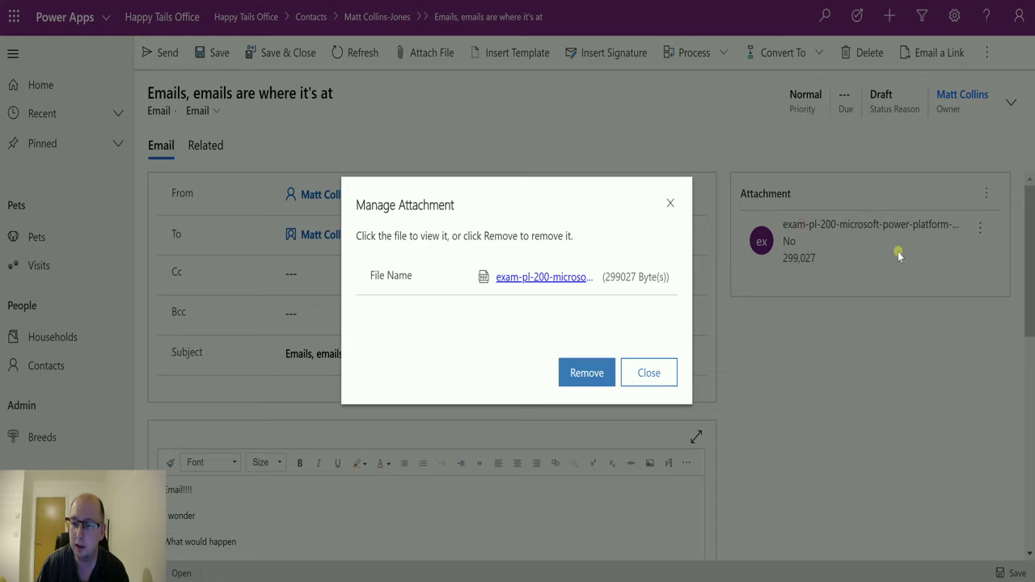
click(665, 368)
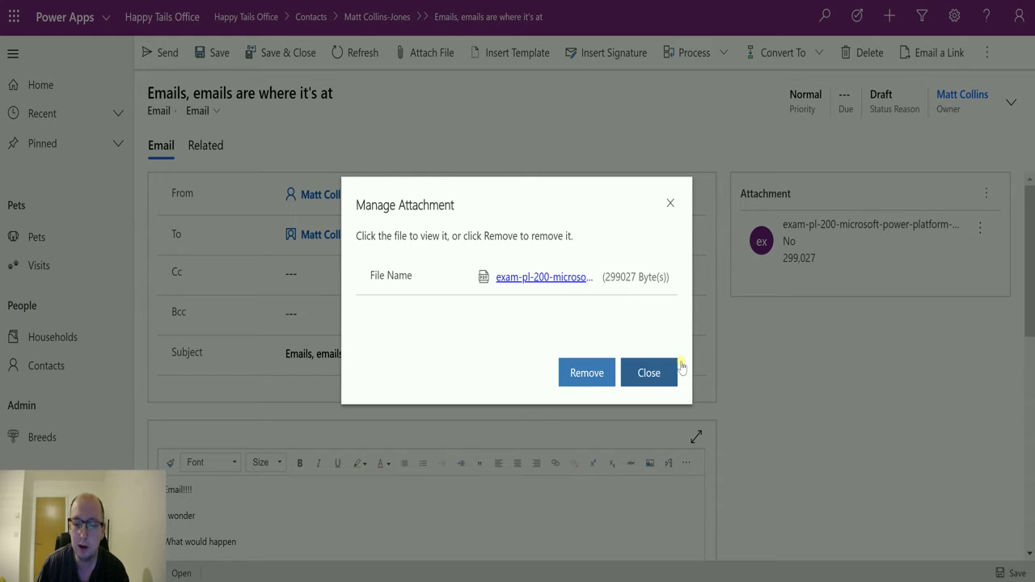
click(986, 230)
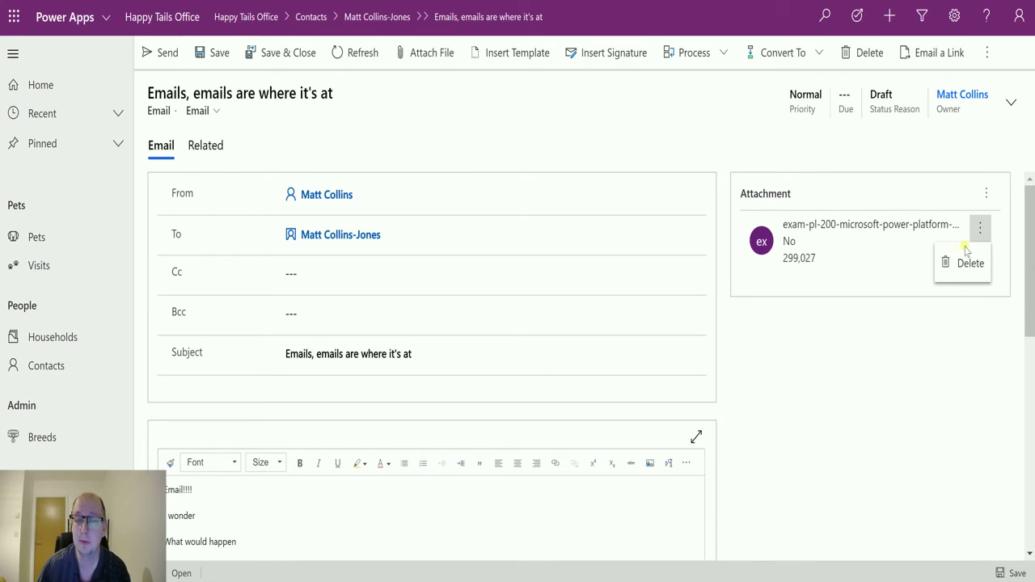
click(849, 378)
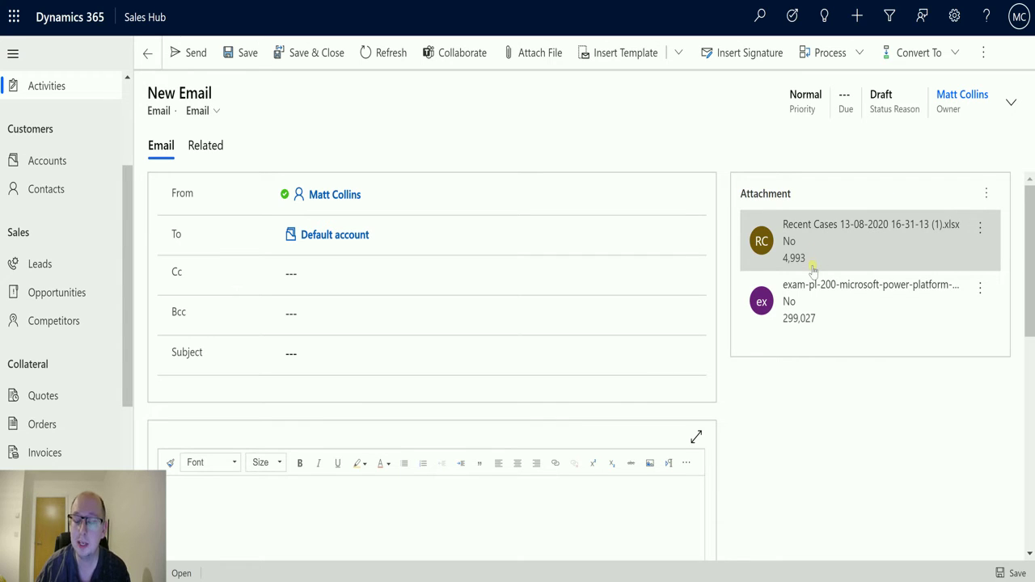
click(988, 196)
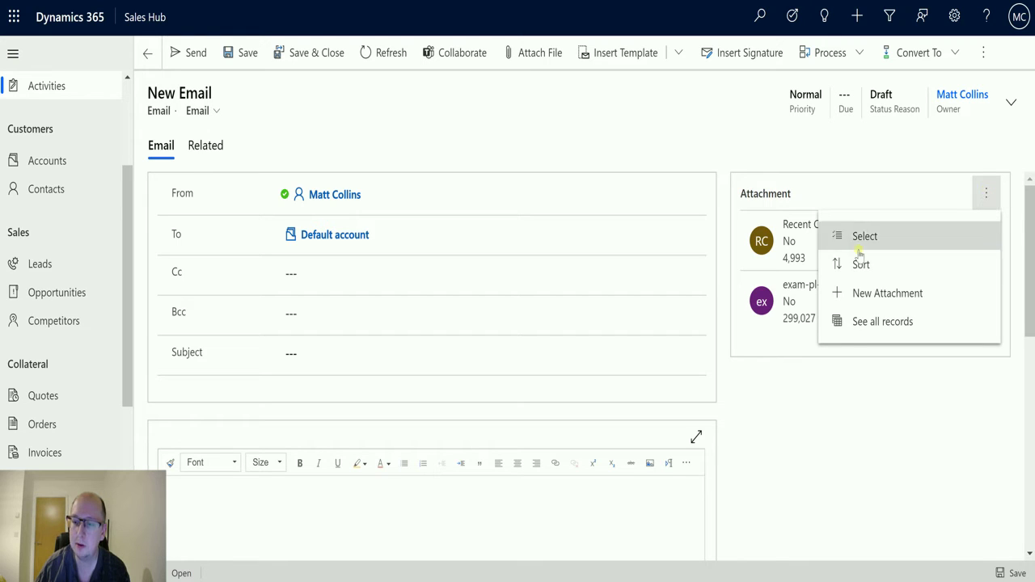
click(861, 321)
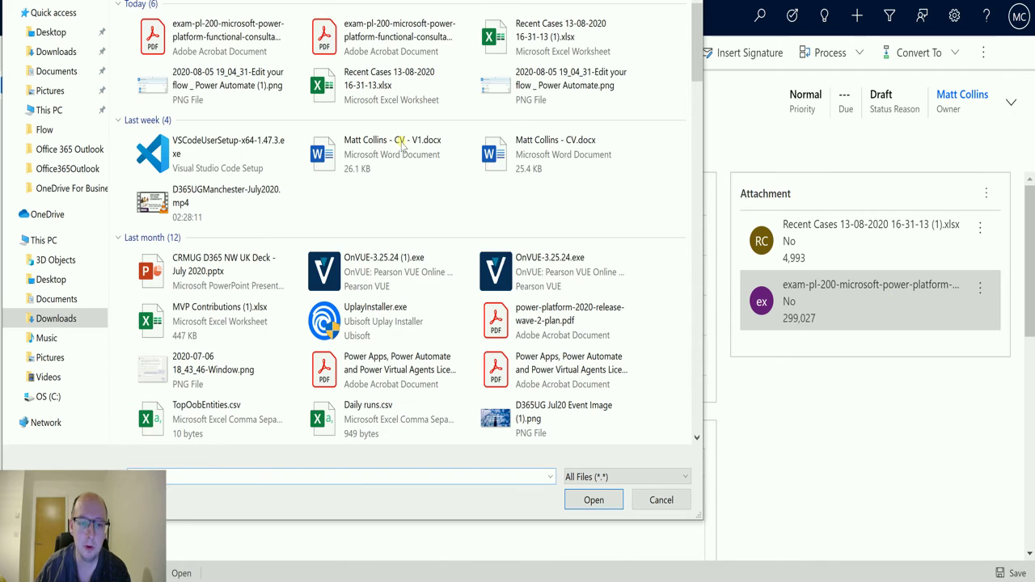
click(59, 282)
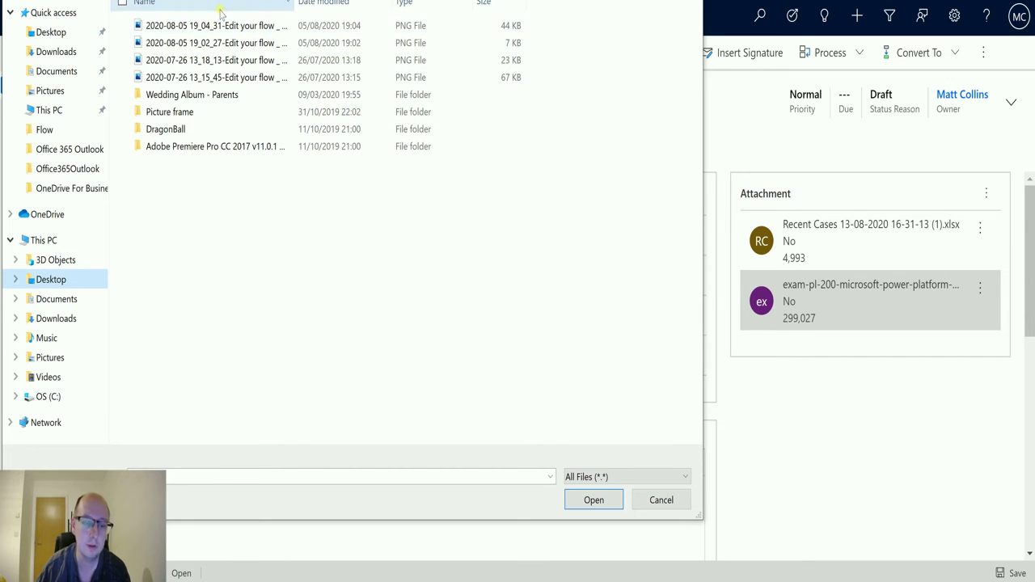
click(257, 27)
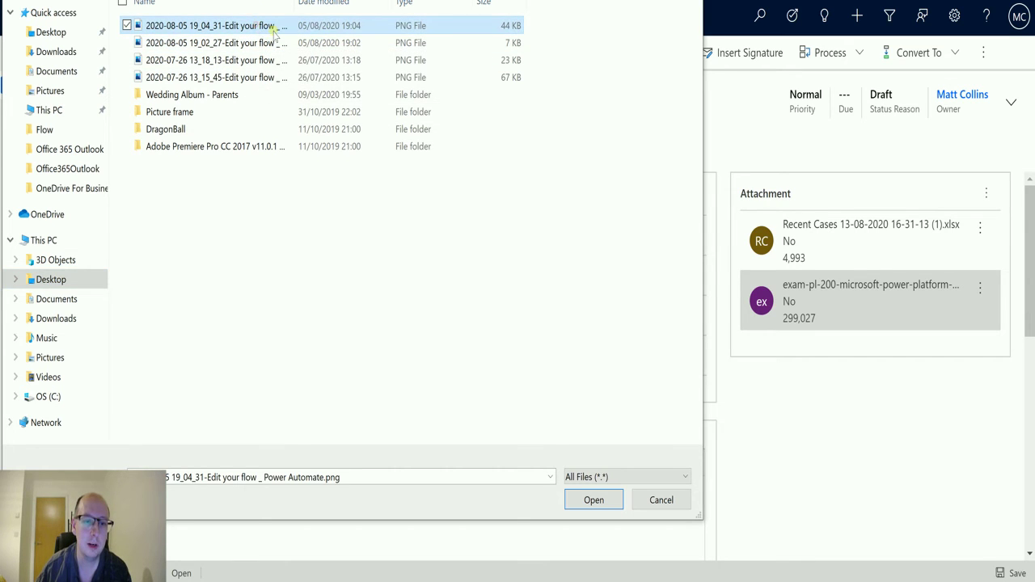
click(593, 500)
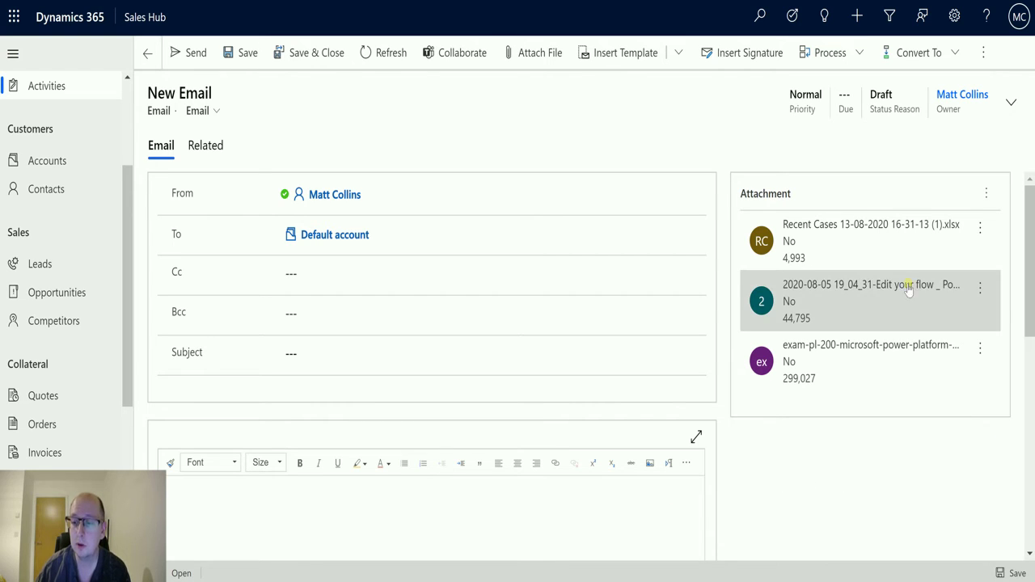
Preview the Power Automate PNG attachment and close the preview.
click(874, 293)
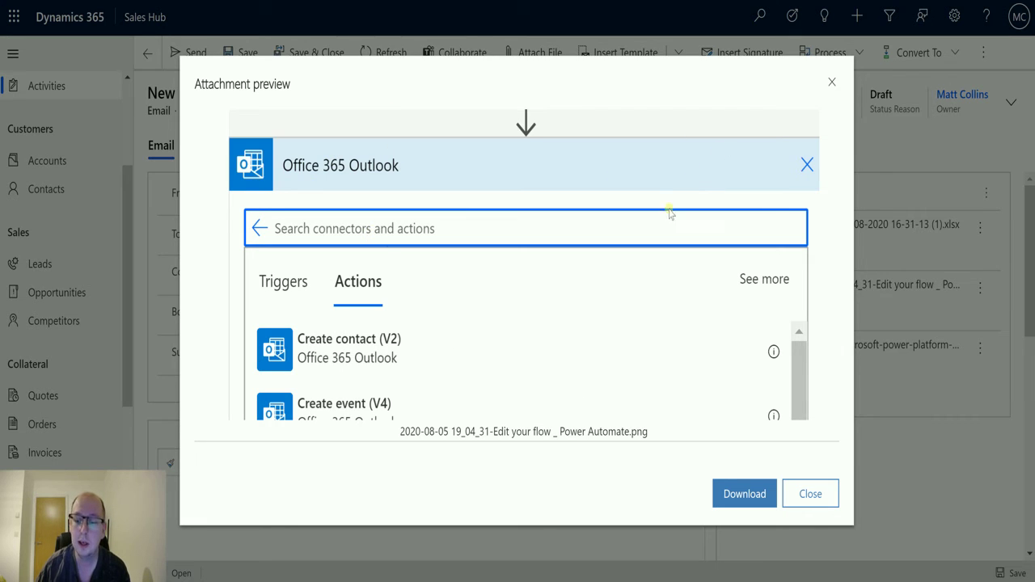
click(753, 507)
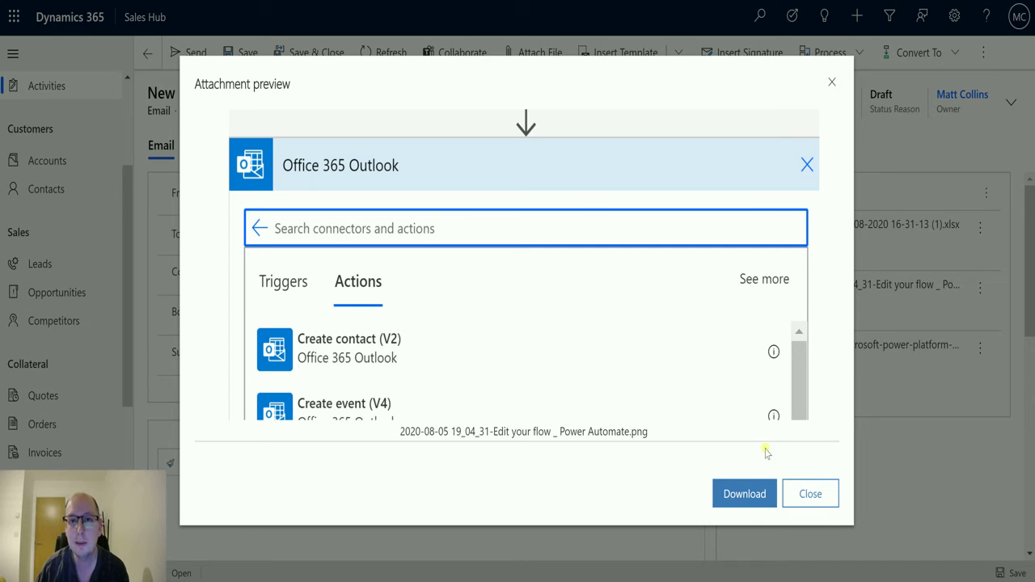
click(816, 493)
Preview the exam PL-200 PDF attachment, zooming the page out and back in.
click(809, 353)
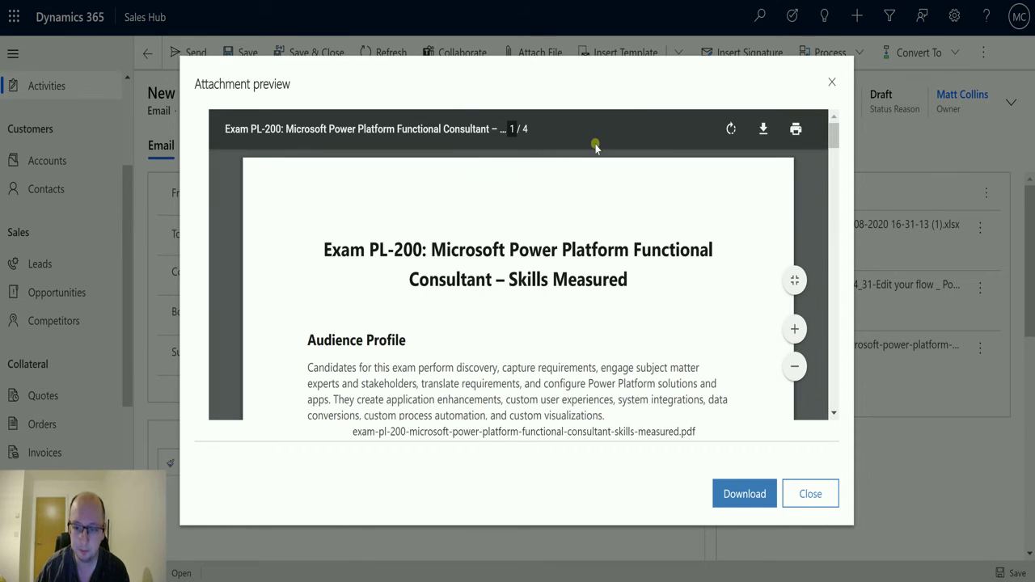
click(794, 371)
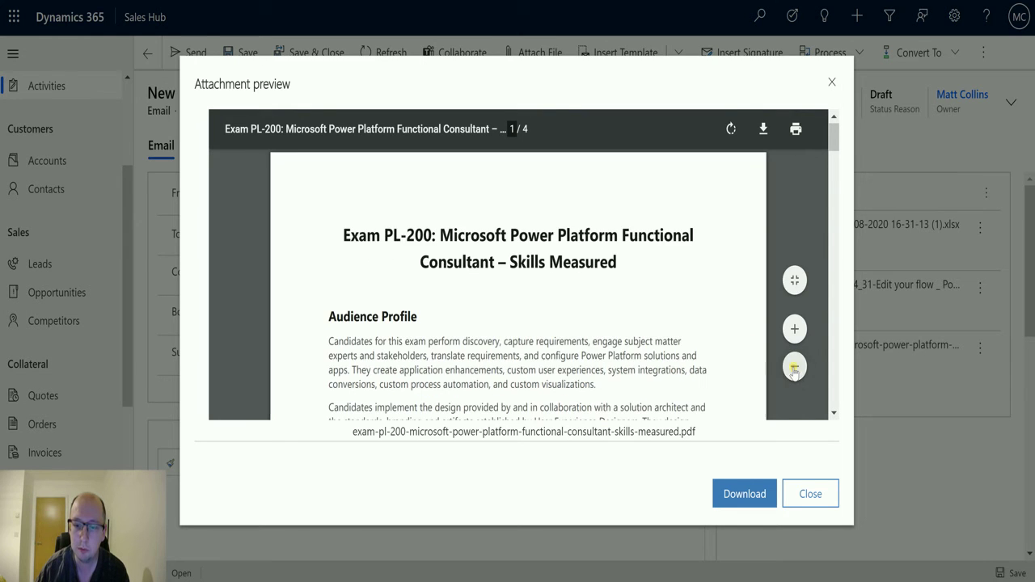
click(794, 368)
click(794, 365)
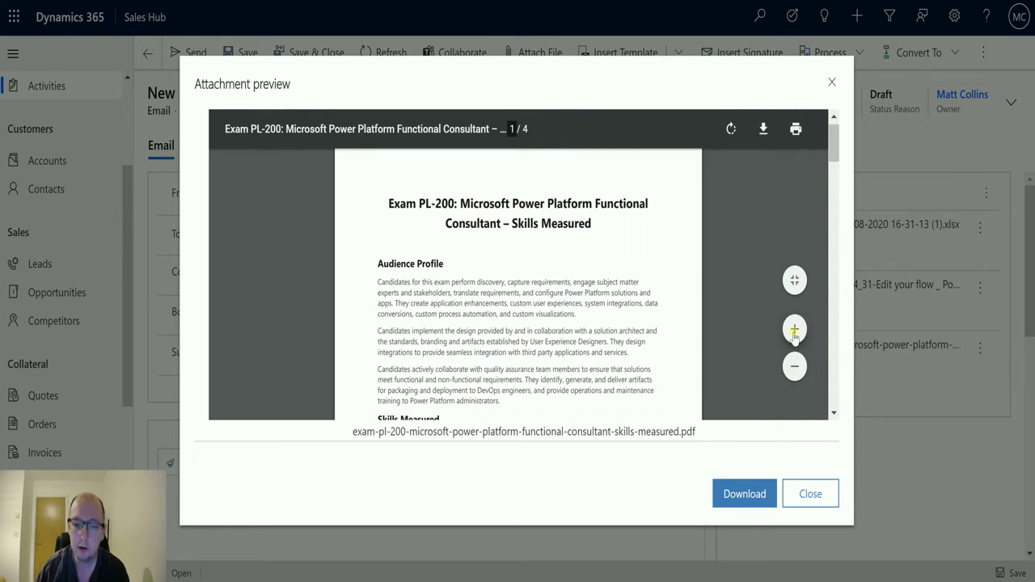
click(794, 329)
click(794, 329)
Rotate the previewed PDF through a full turn back to its upright orientation.
click(731, 130)
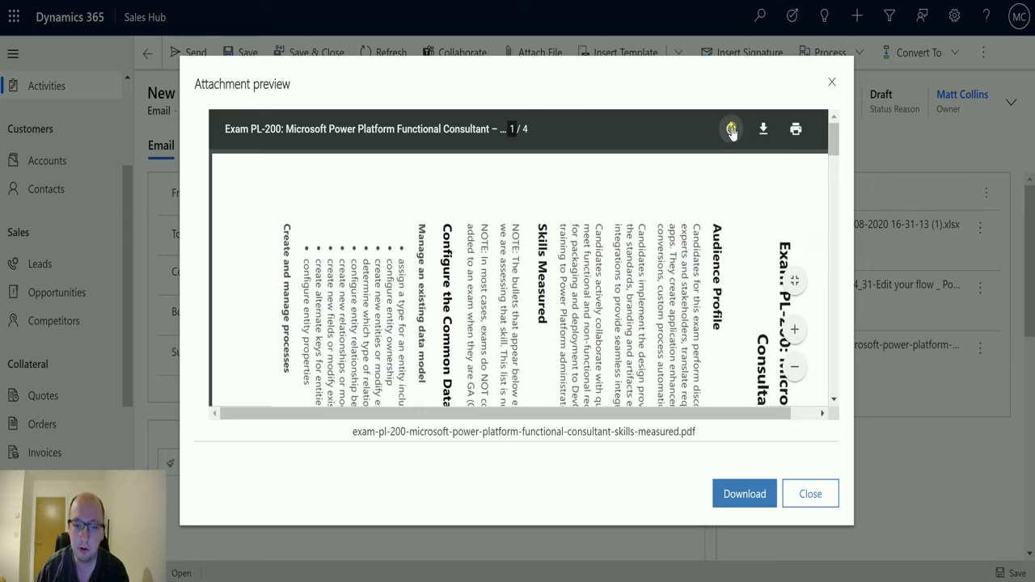
click(731, 130)
click(732, 130)
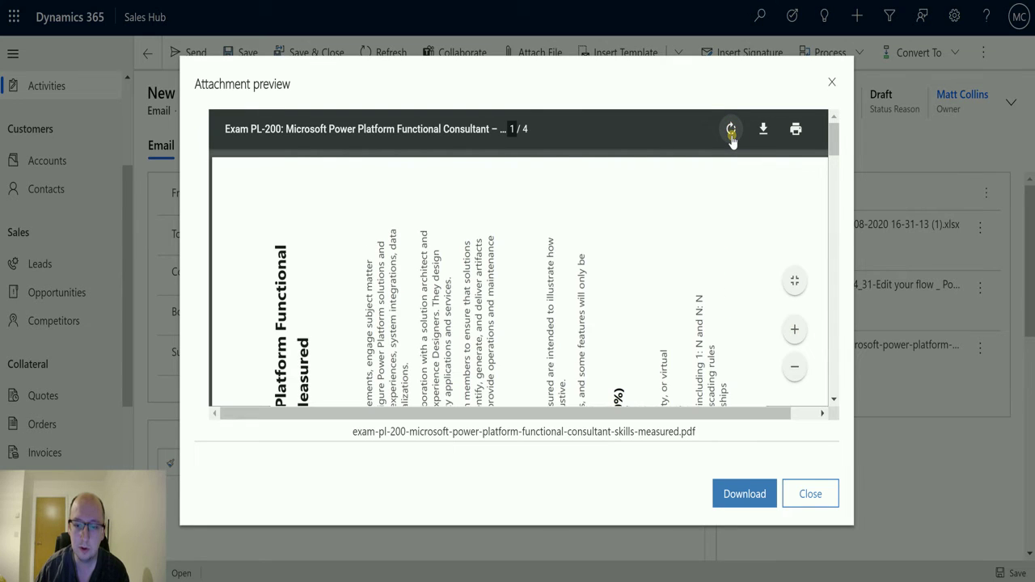
click(731, 130)
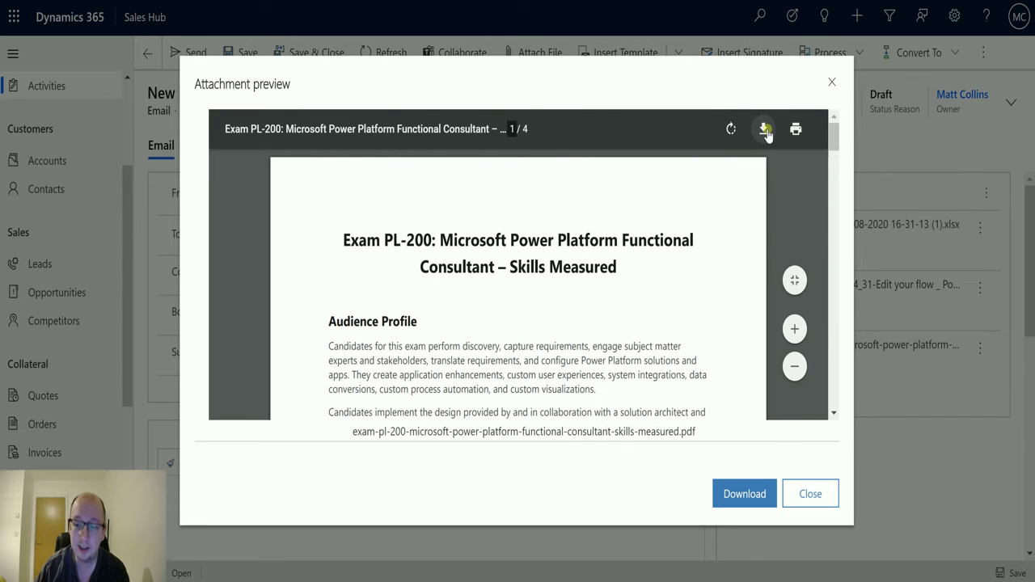
Fit the whole exam PL-200 PDF page in the preview, zoom back in and close the preview.
click(794, 282)
mouse_move(450, 237)
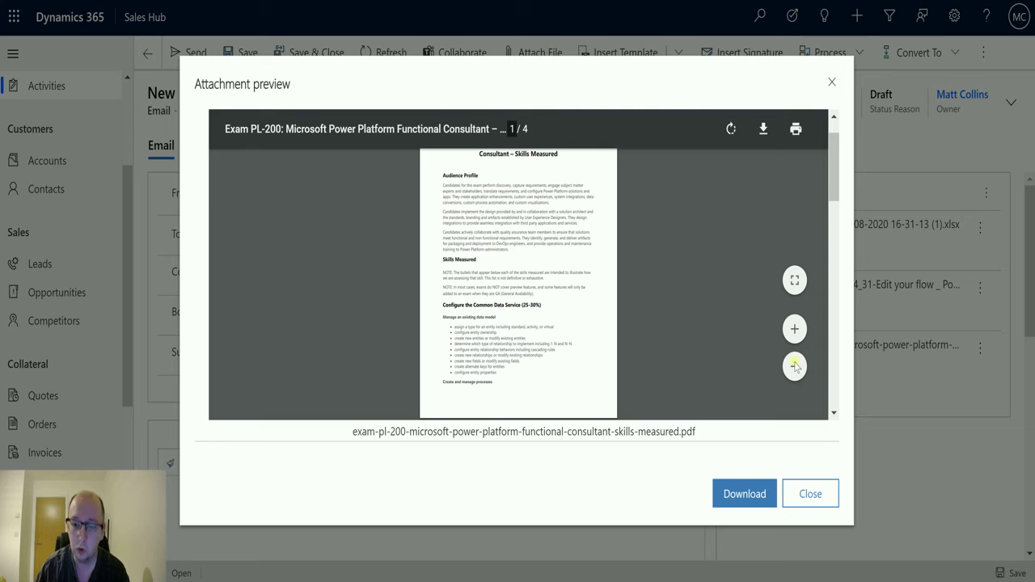
drag(834, 166, 855, 119)
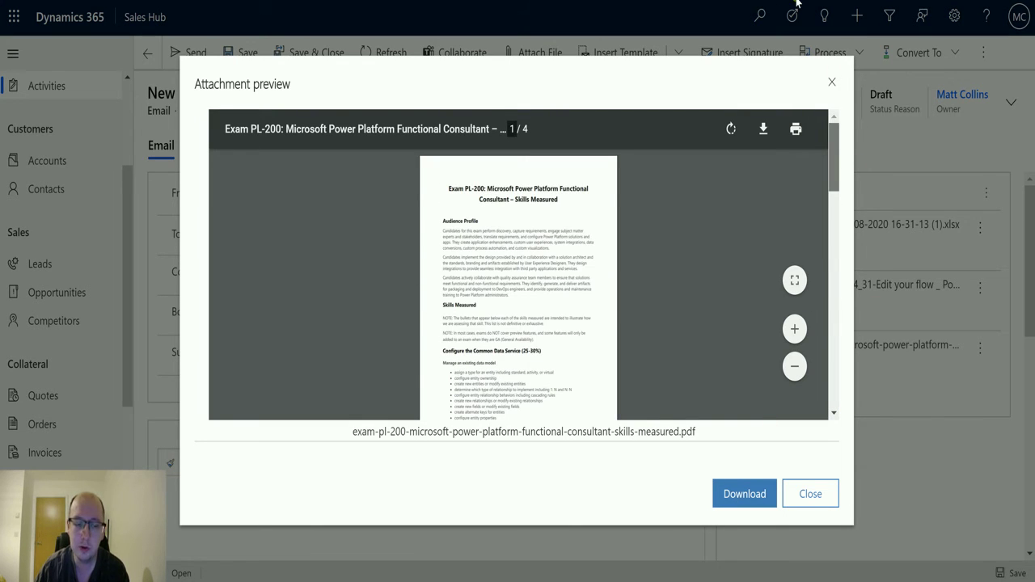
click(795, 330)
click(795, 329)
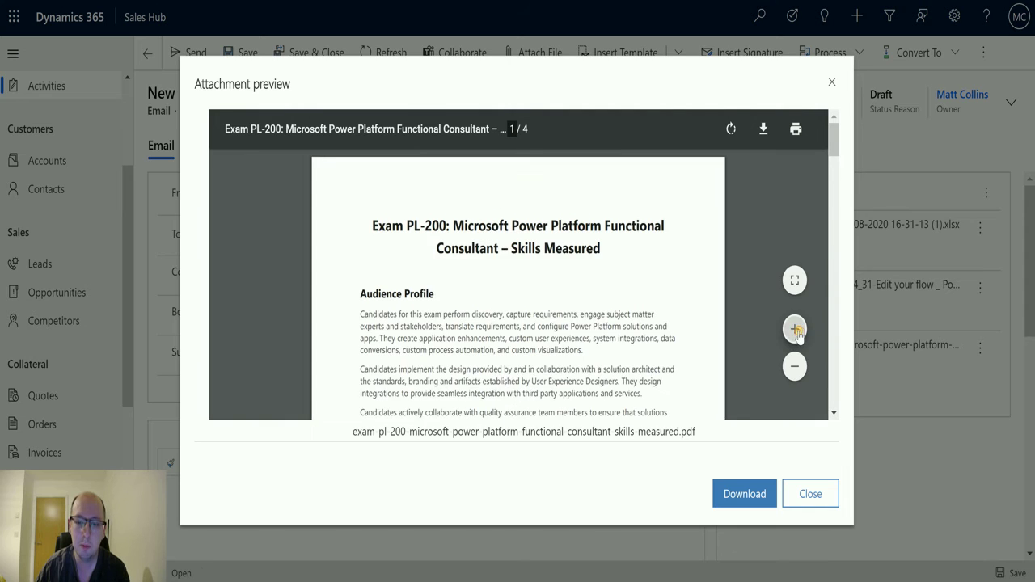
drag(833, 144, 834, 122)
click(831, 82)
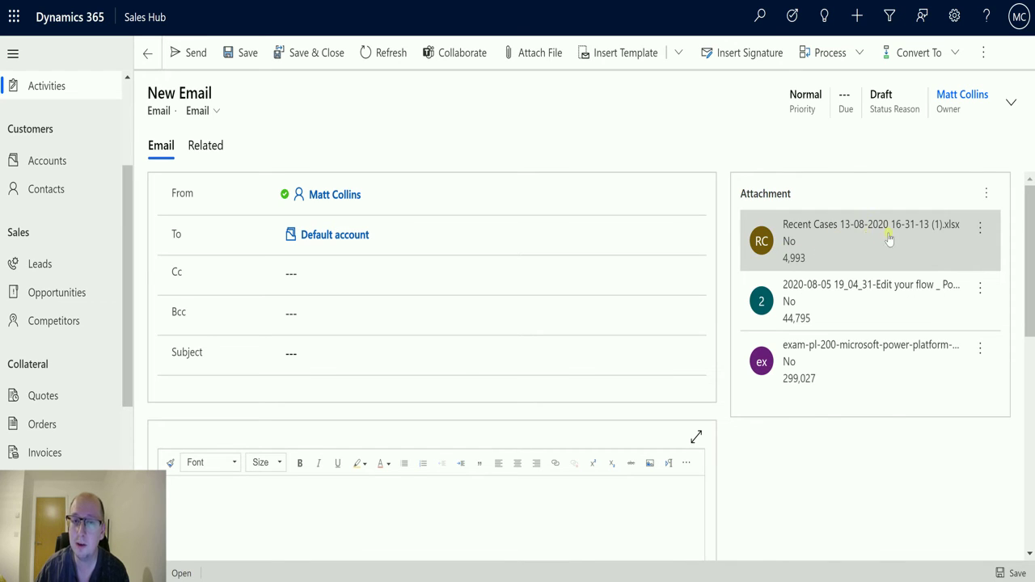
click(844, 225)
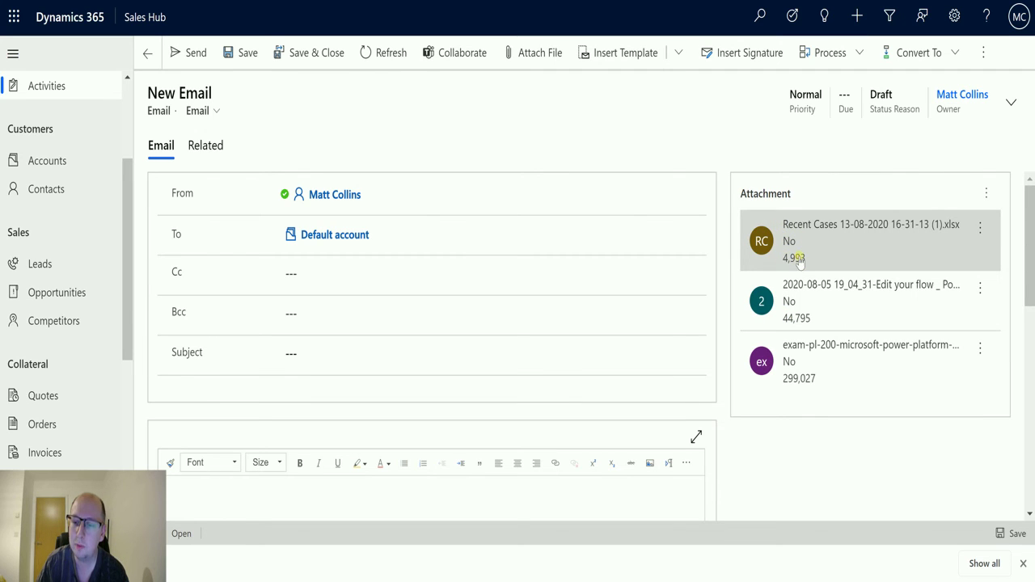
click(986, 193)
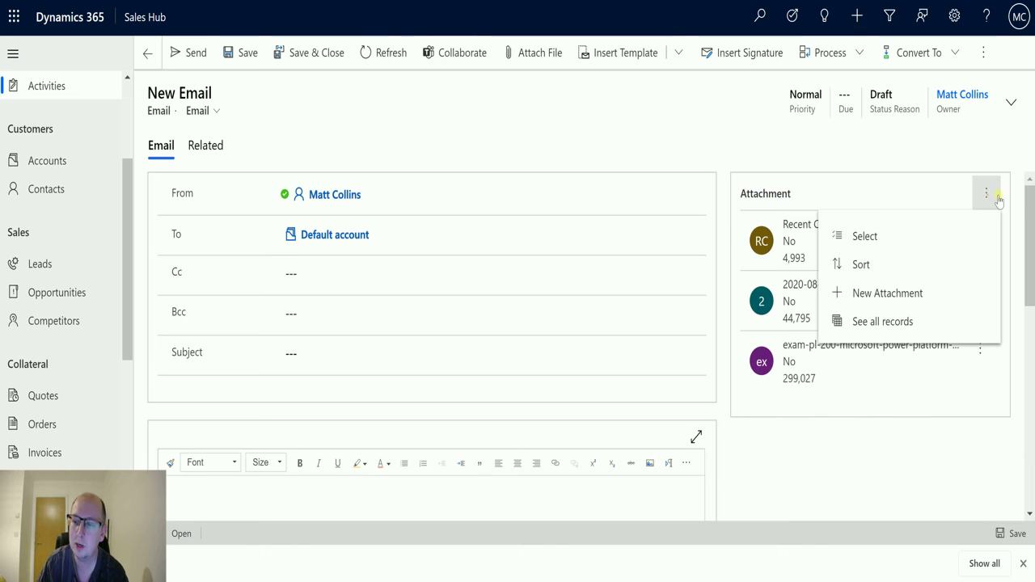
click(882, 264)
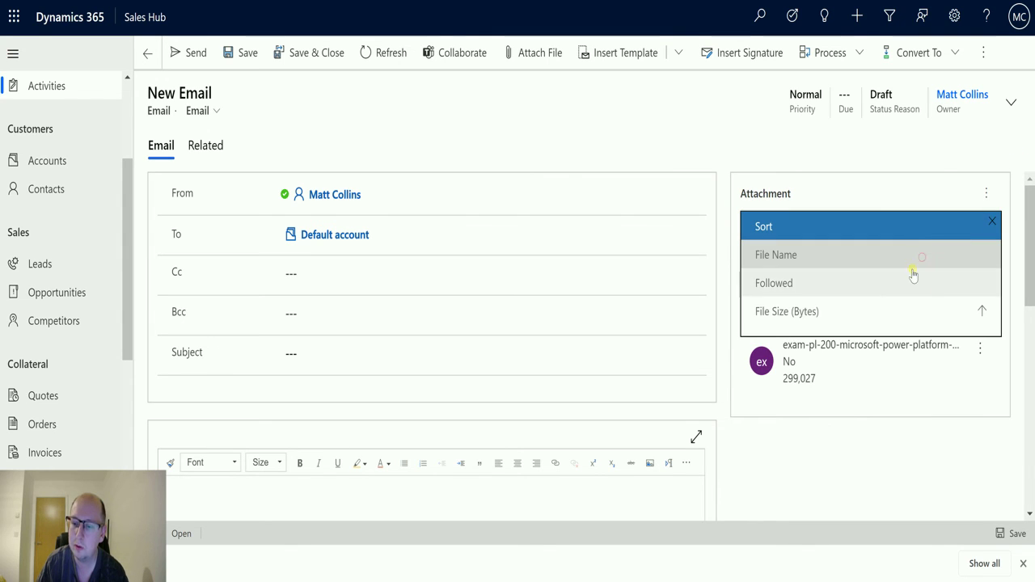
click(864, 312)
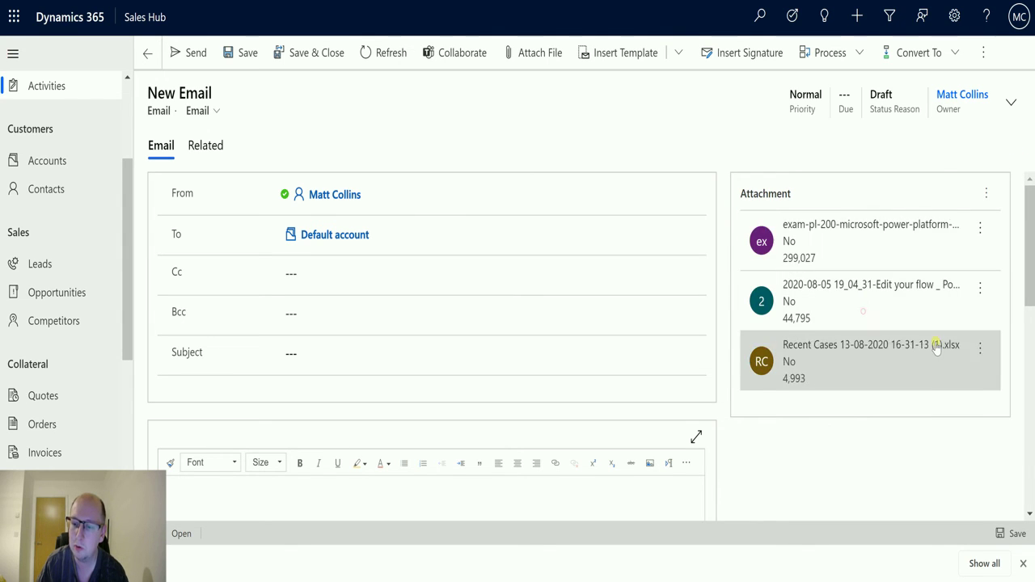
Multi-select the exam PL-200 PDF and Power Automate PNG attachments and check which bulk actions are available for them.
click(986, 194)
click(888, 243)
click(979, 229)
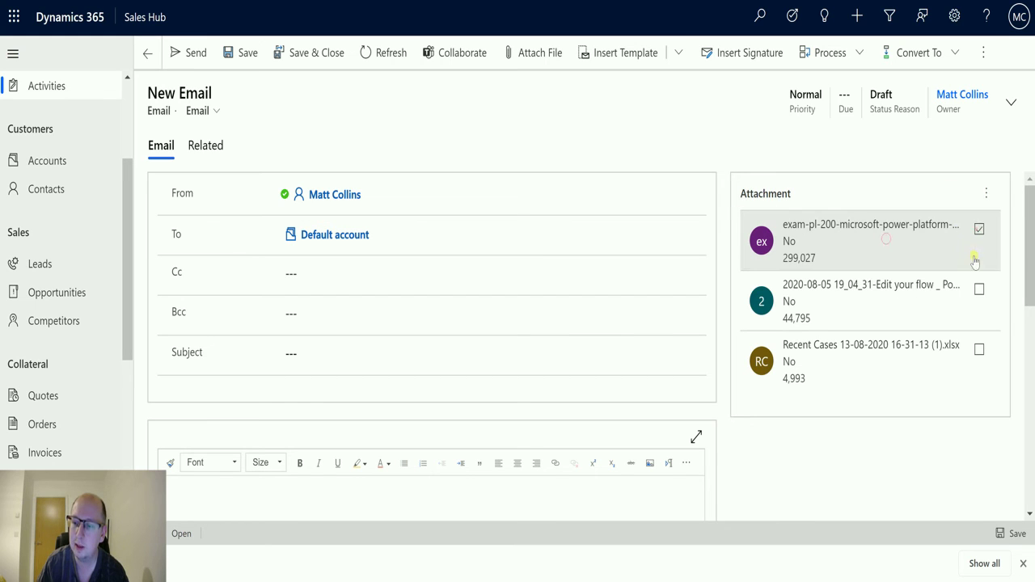
click(980, 289)
click(987, 192)
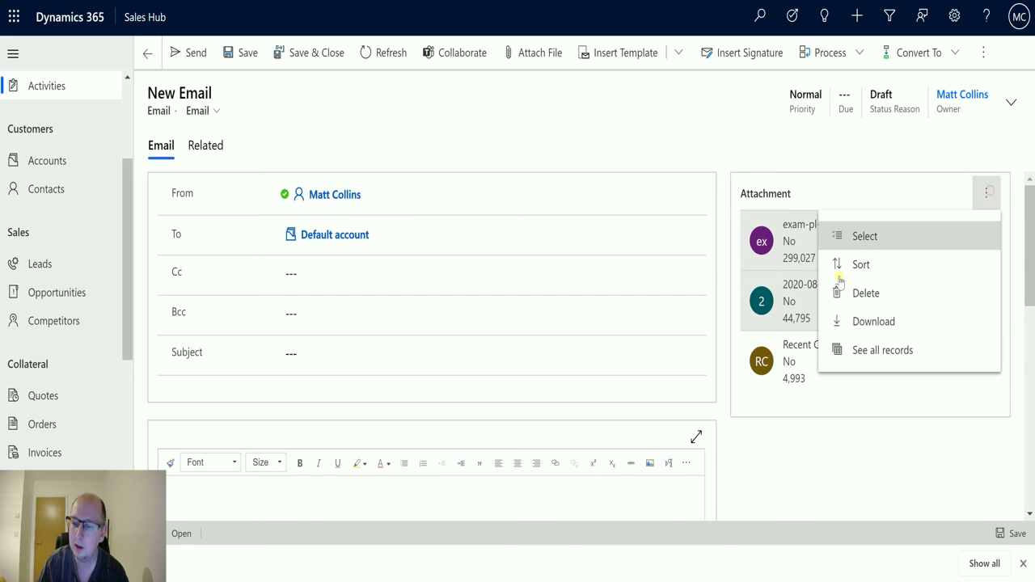
click(887, 333)
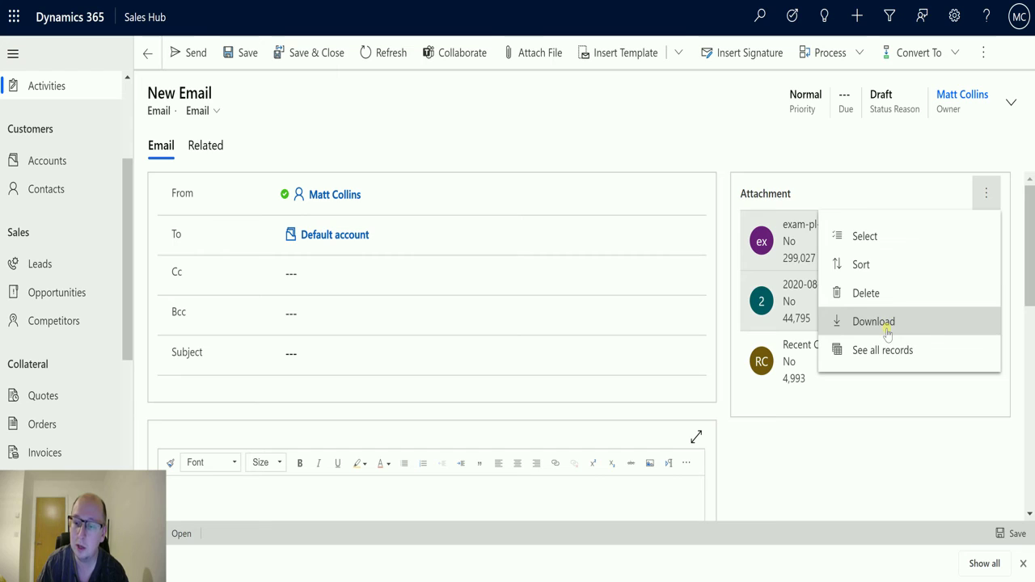
click(878, 461)
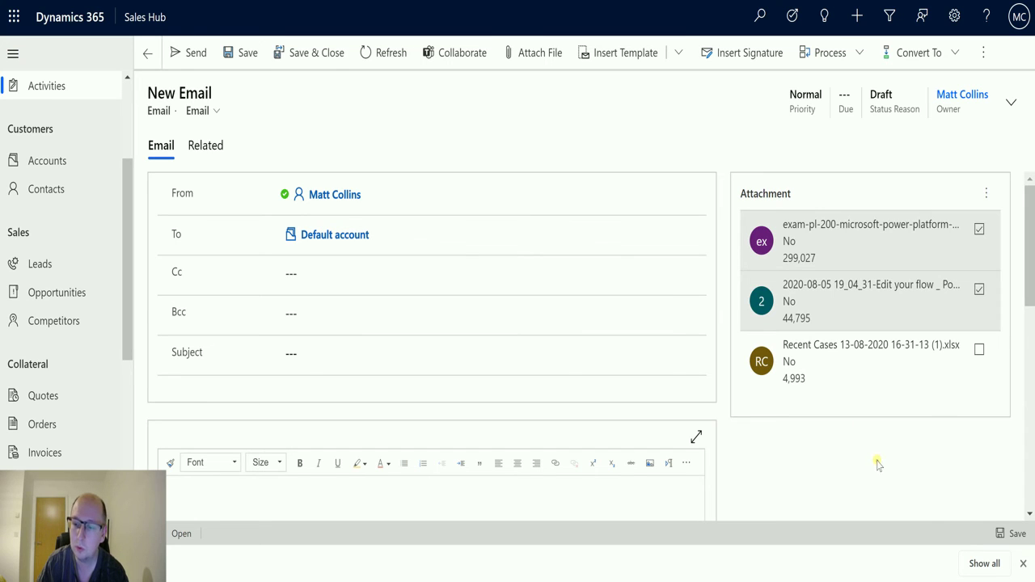
Deselect both attachments, ending multi-selection, and check the individual actions available for the exam PL-200 PDF.
click(980, 229)
click(979, 289)
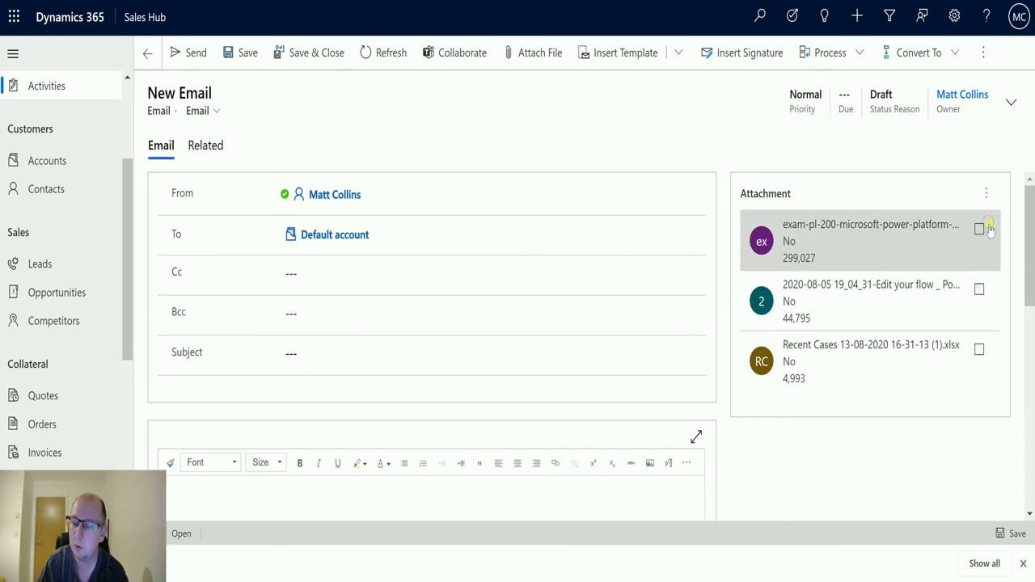
click(987, 196)
click(979, 234)
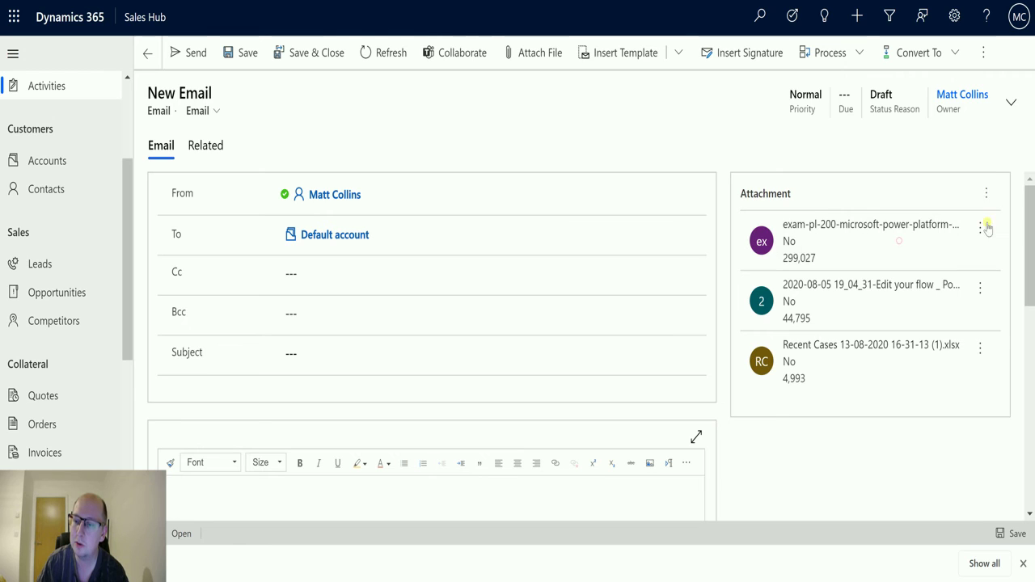
click(981, 229)
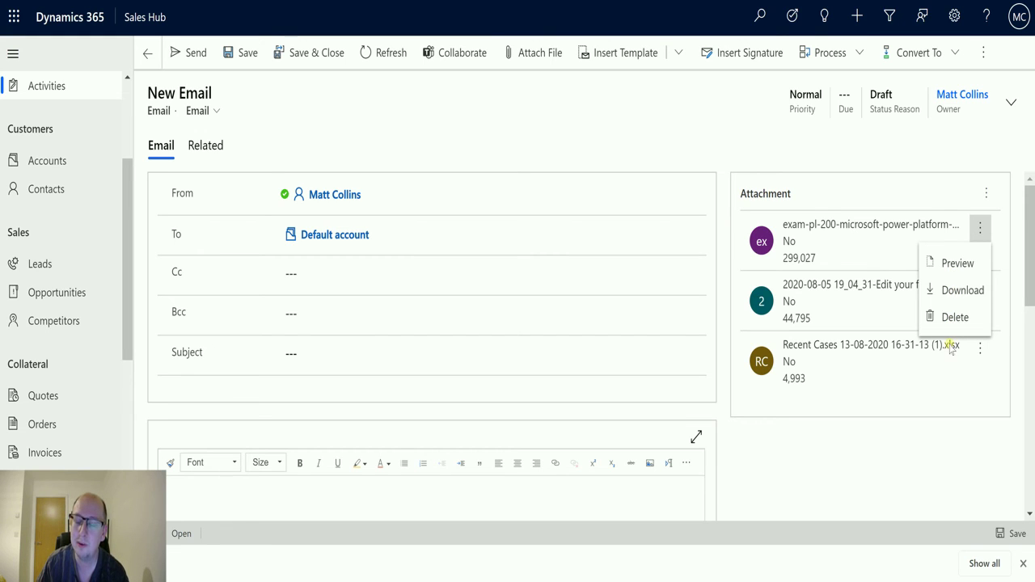
click(874, 487)
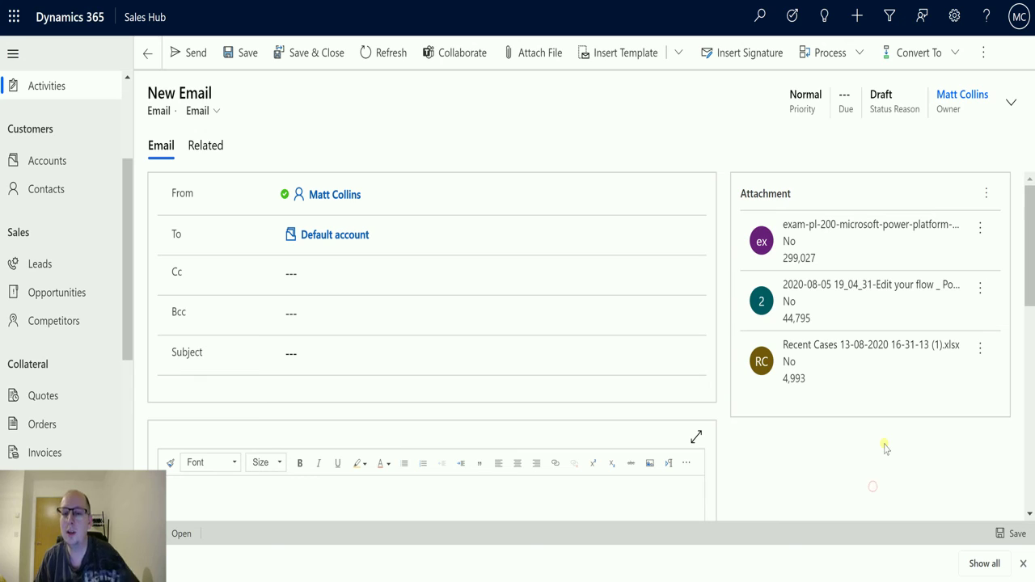